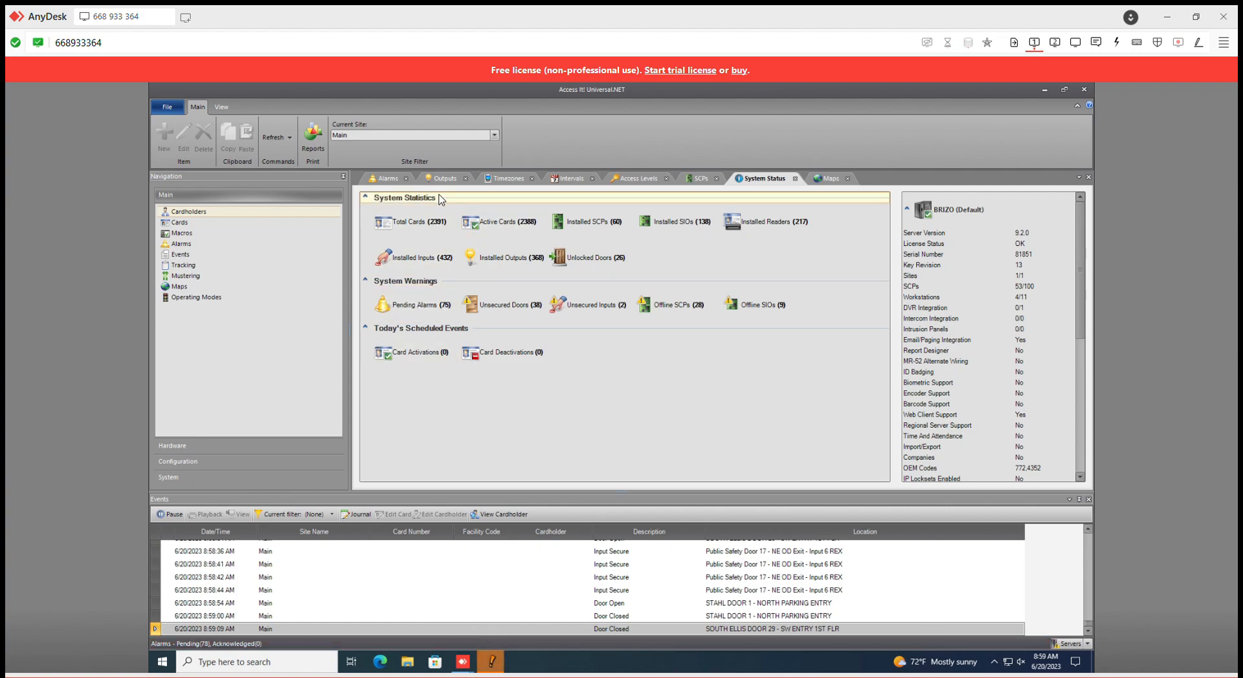
Review the general settings of the Public Safety Door 9 - Glass Door Maglock output under the PUBLIC SAFETY CONTROLLER
{"action": "left_click", "coordinate": [269, 448]}
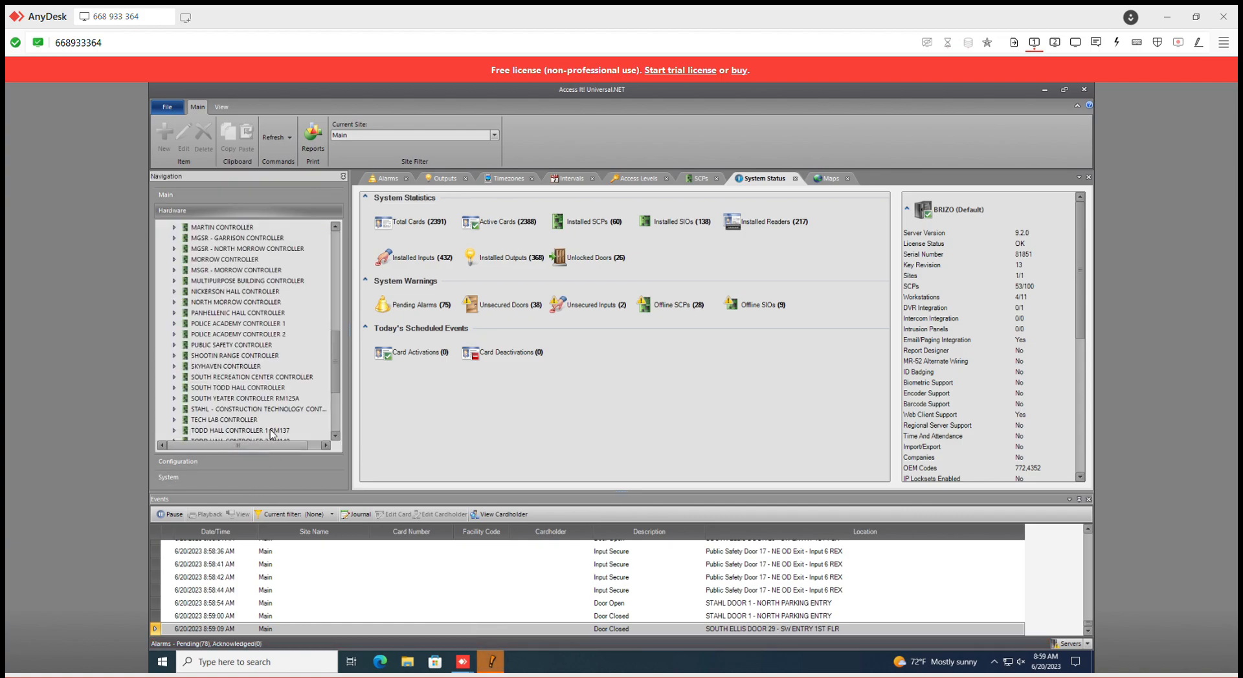
{"action": "left_click", "coordinate": [173, 345]}
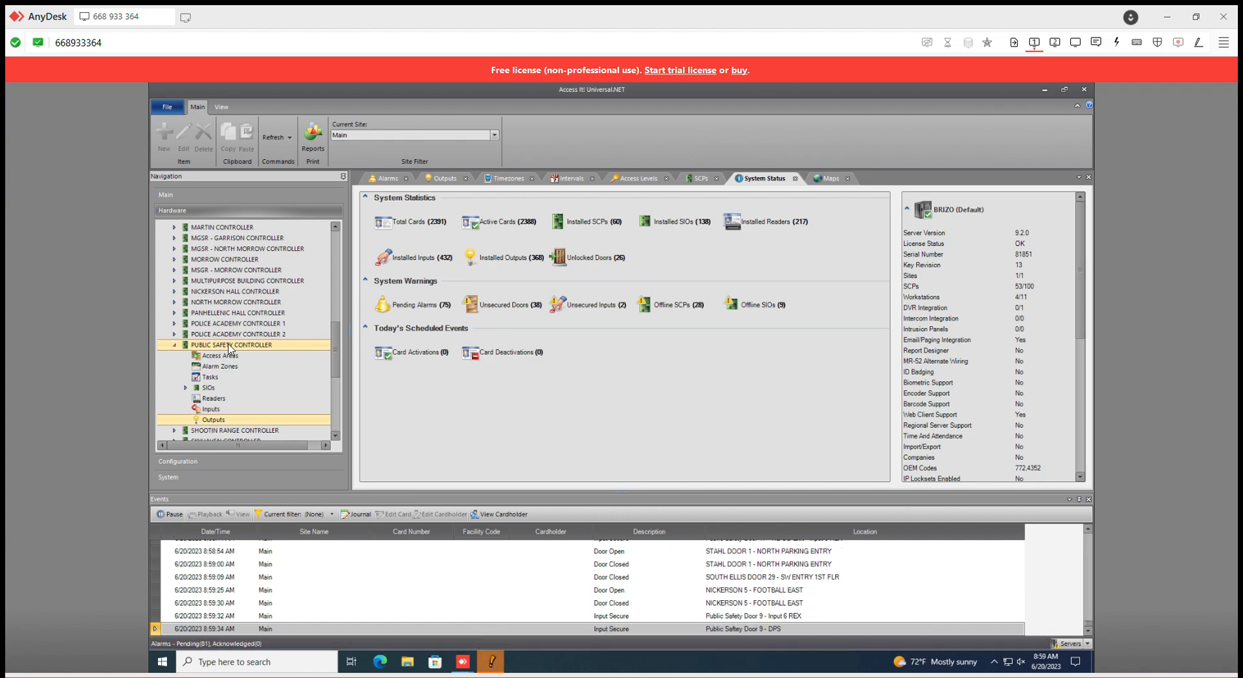
{"action": "left_click", "coordinate": [230, 422]}
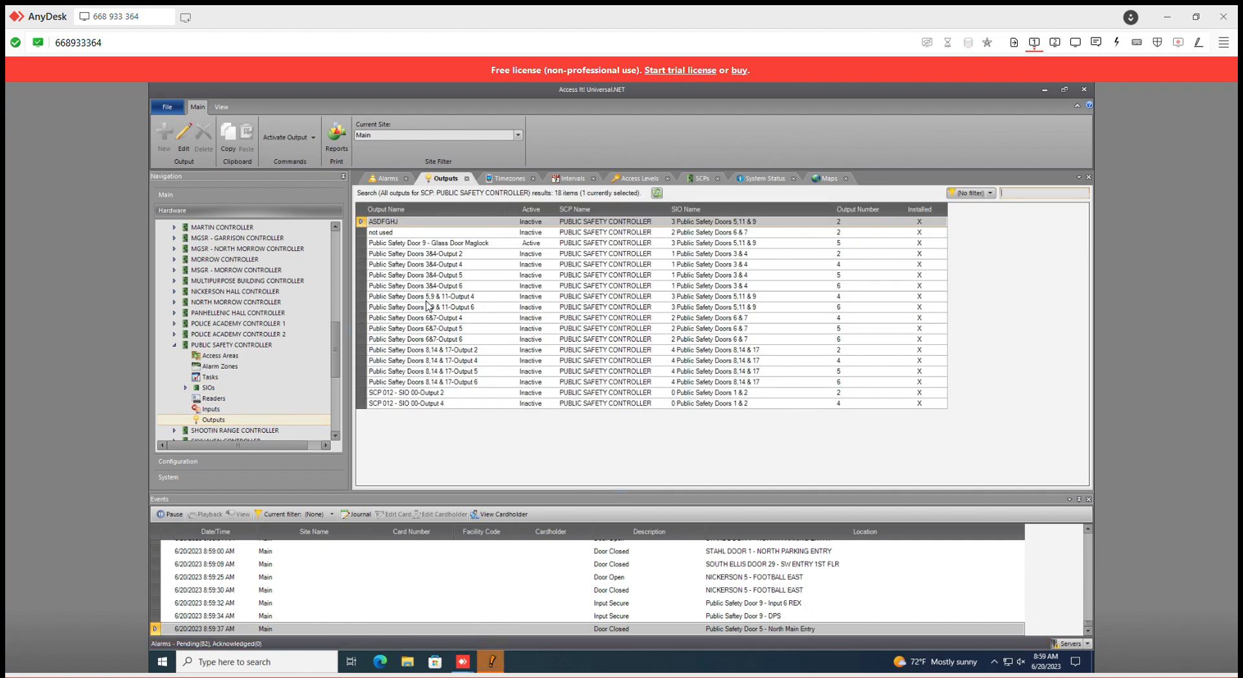
{"action": "left_click", "coordinate": [482, 244]}
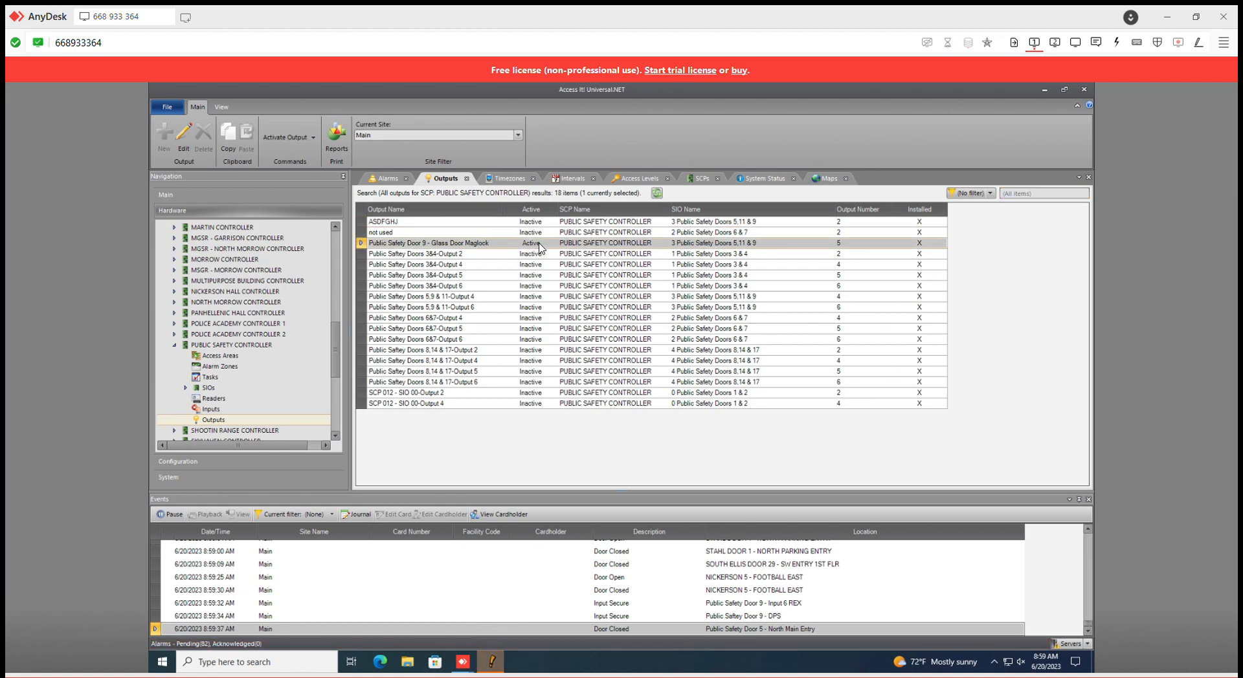
{"action": "double_click", "coordinate": [497, 245]}
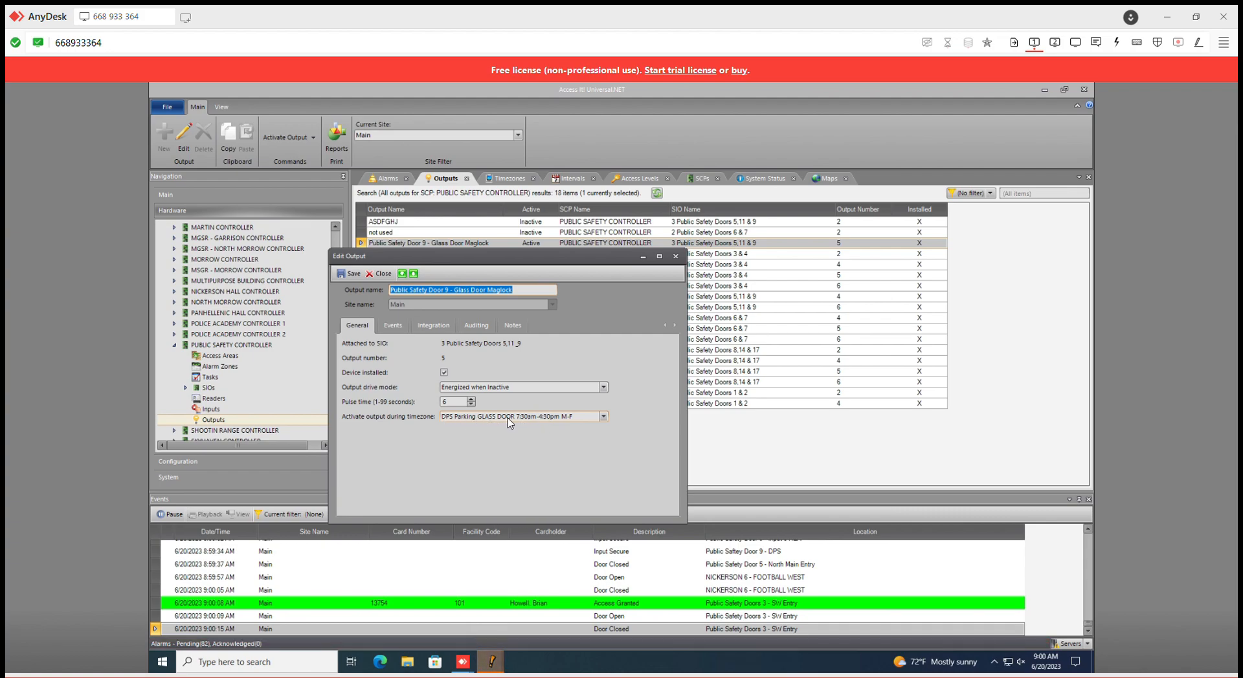
{"action": "left_click", "coordinate": [676, 257]}
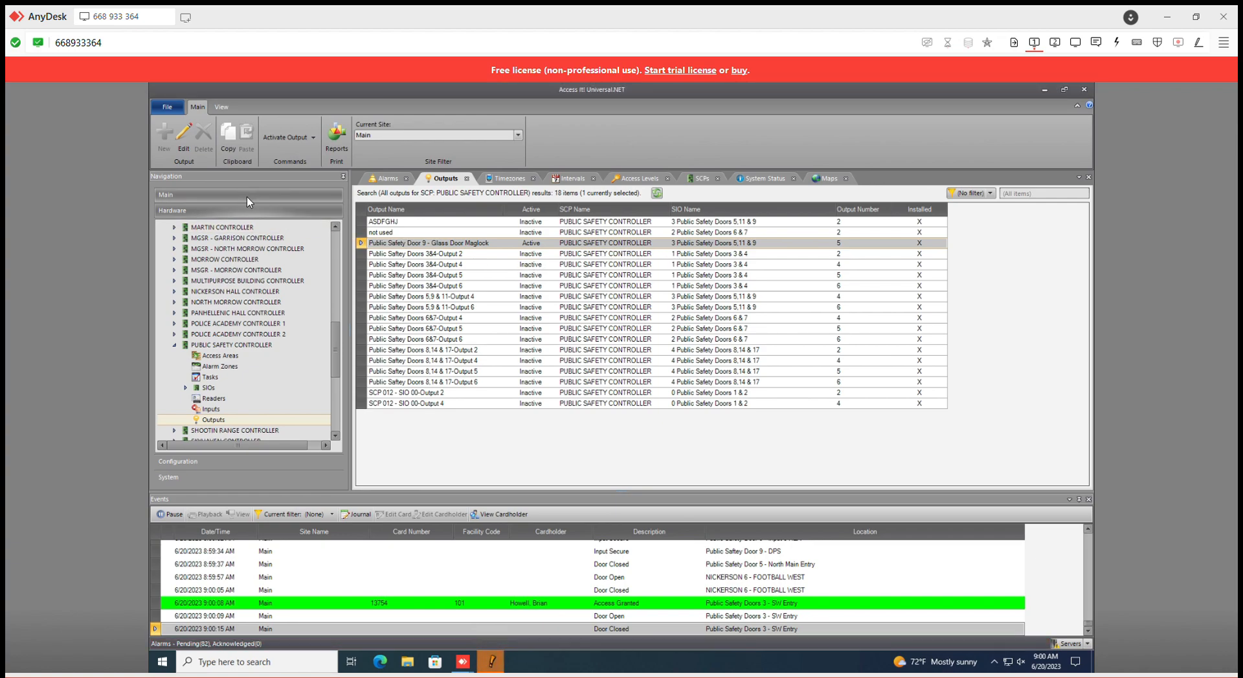
Review the weekly schedule and assigned intervals of the DPS Parking GLASS DOOR 7:30am-4:30pm M-F timezone
{"action": "left_click", "coordinate": [245, 462]}
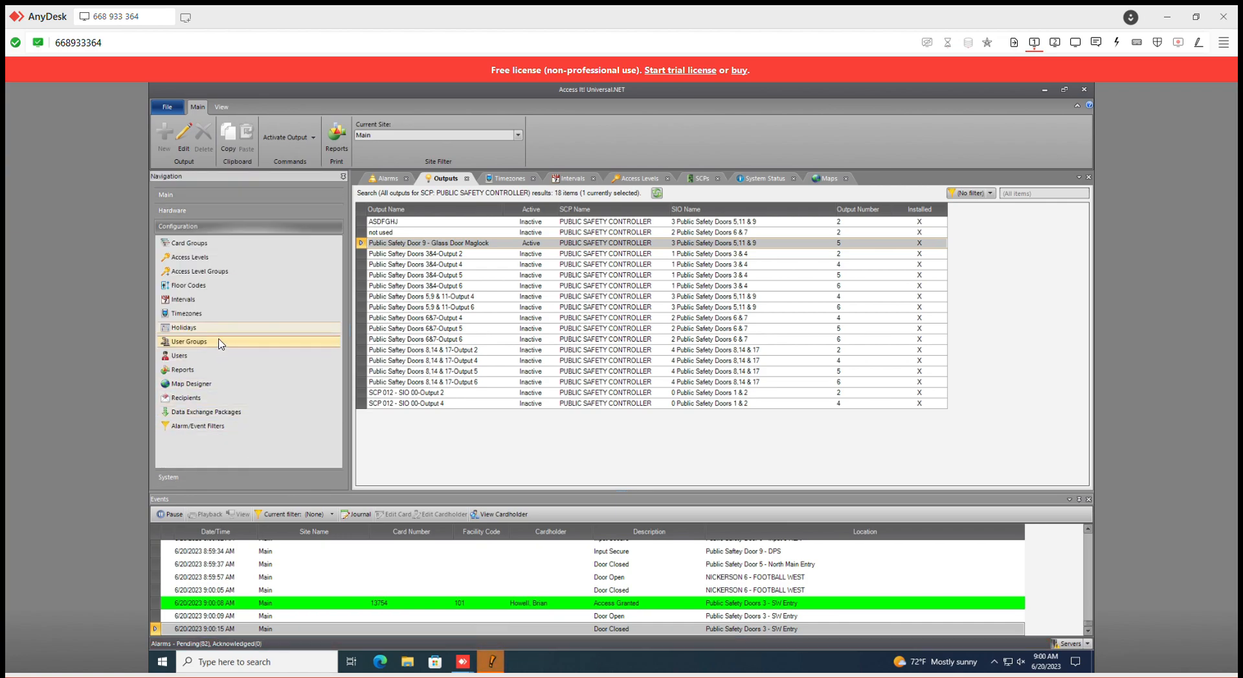
{"action": "left_click", "coordinate": [224, 316]}
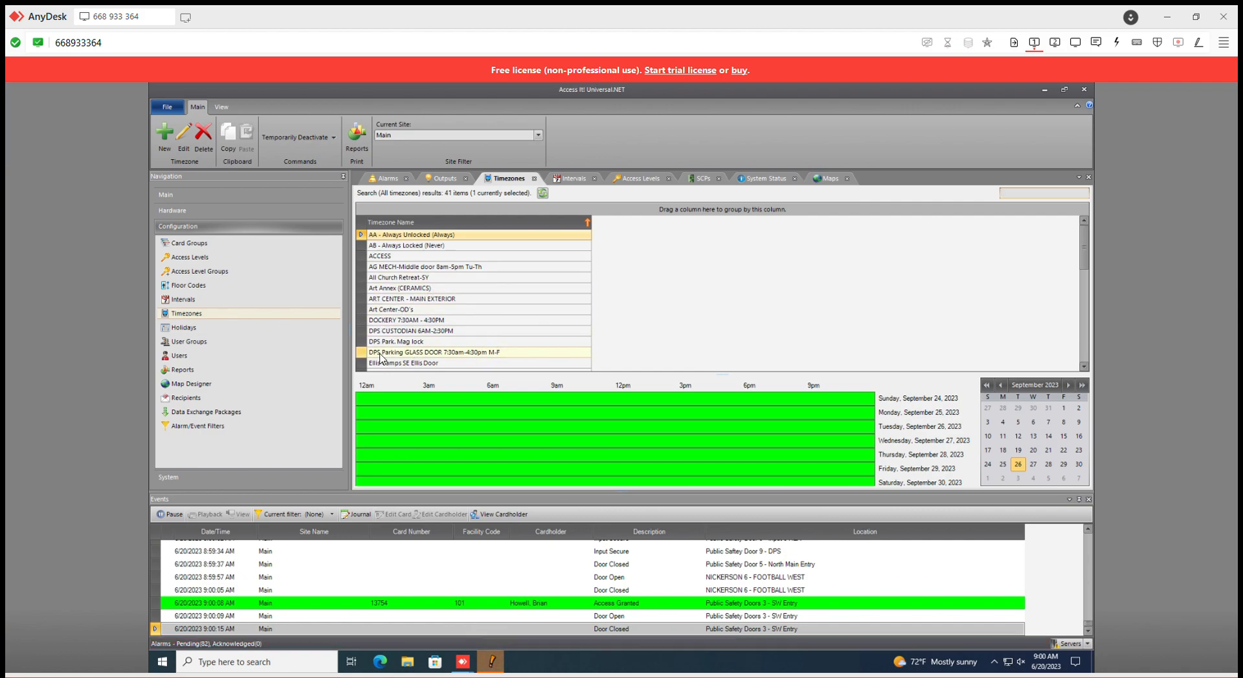
{"action": "left_click", "coordinate": [506, 355]}
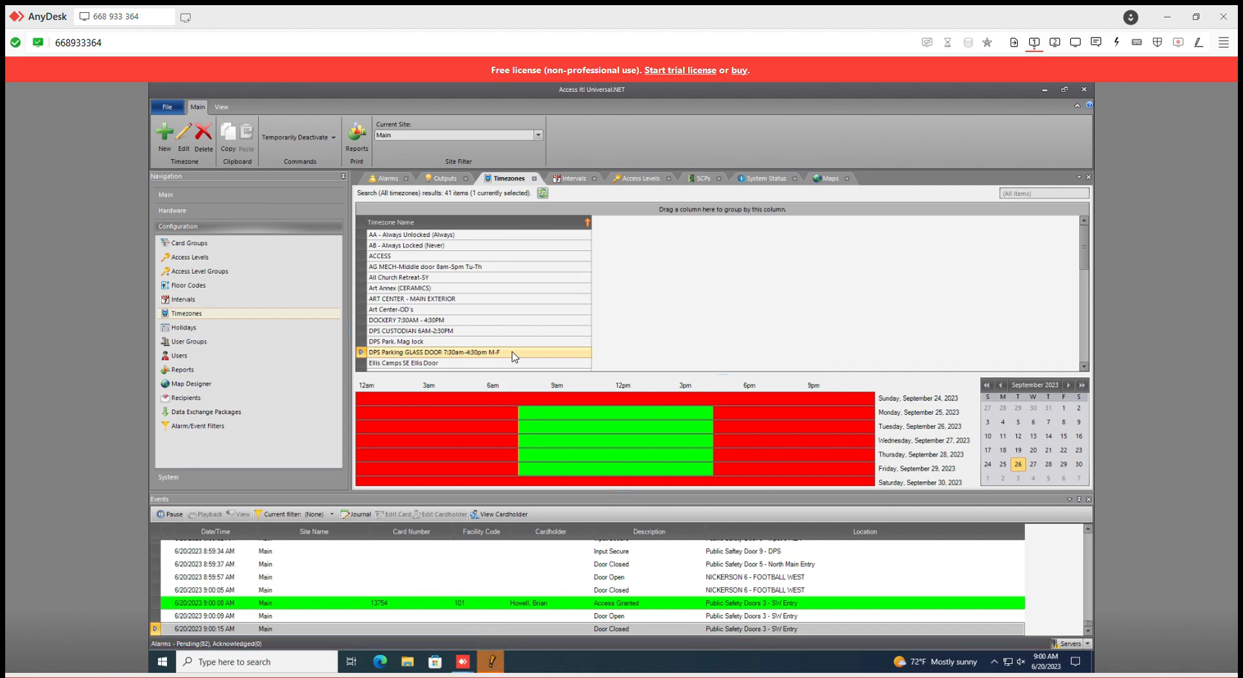
{"action": "double_click", "coordinate": [512, 355]}
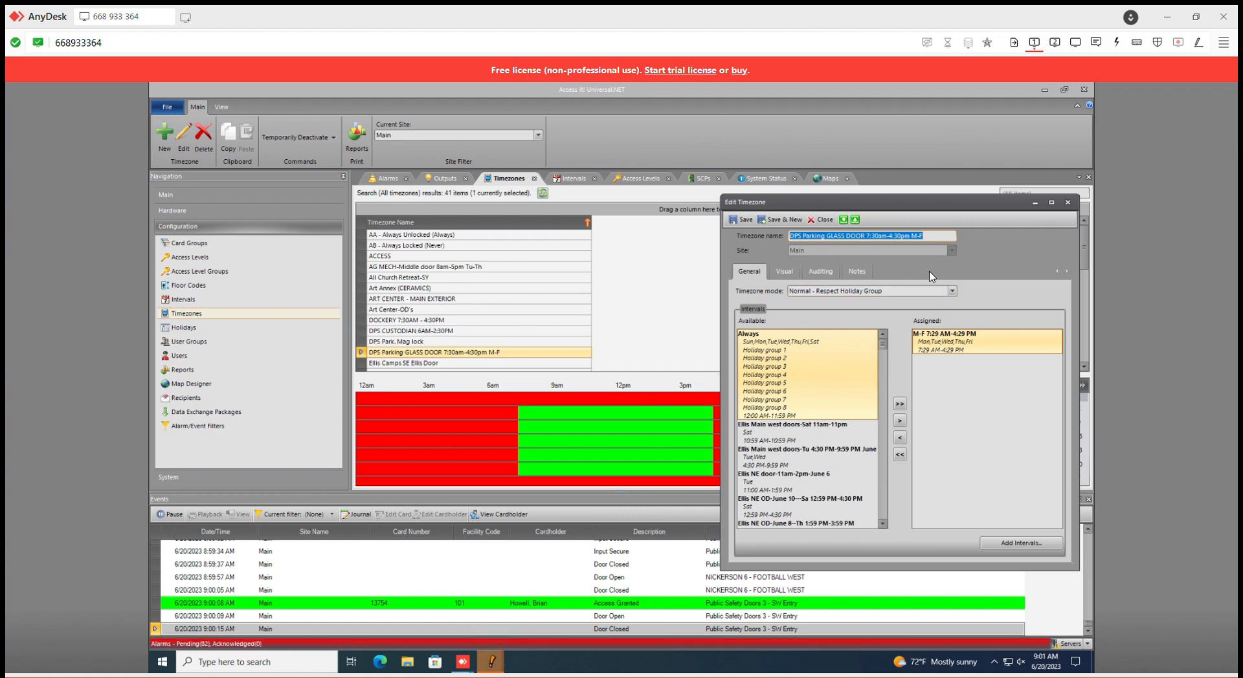
{"action": "left_click", "coordinate": [1066, 202]}
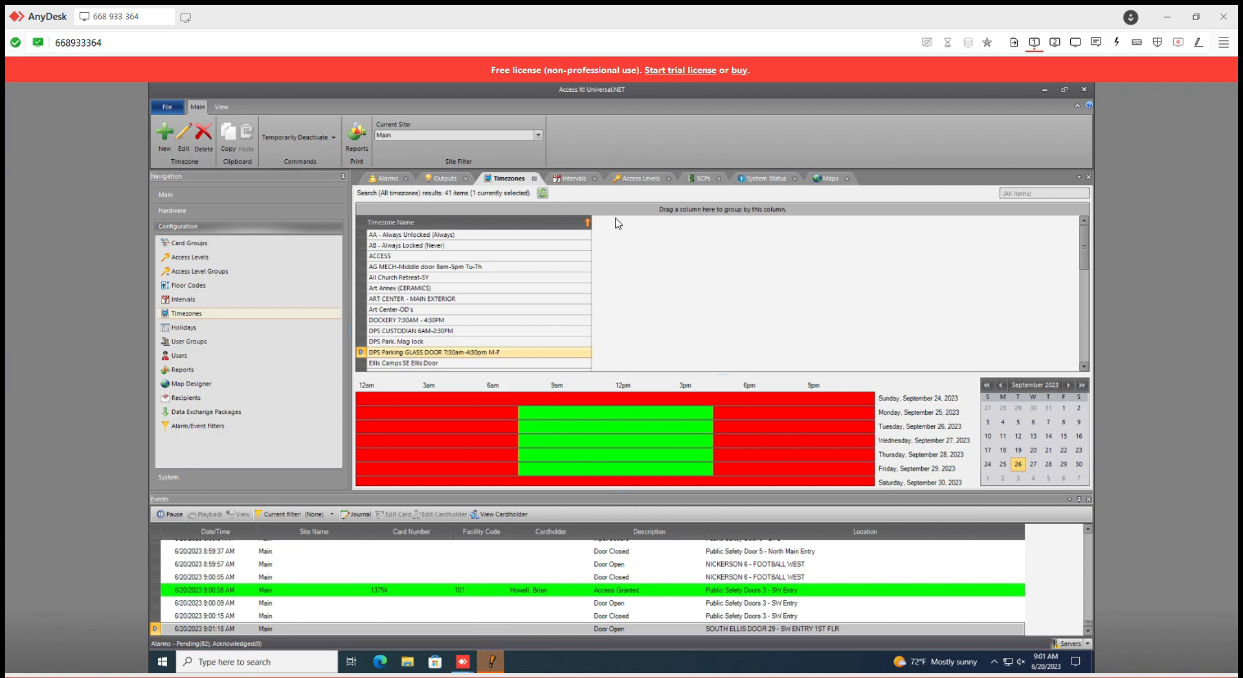
Set the Public Safety Door 9 - Glass Door Maglock output's activation timezone to AB - Always Locked (Never) and save it
{"action": "left_click", "coordinate": [218, 212]}
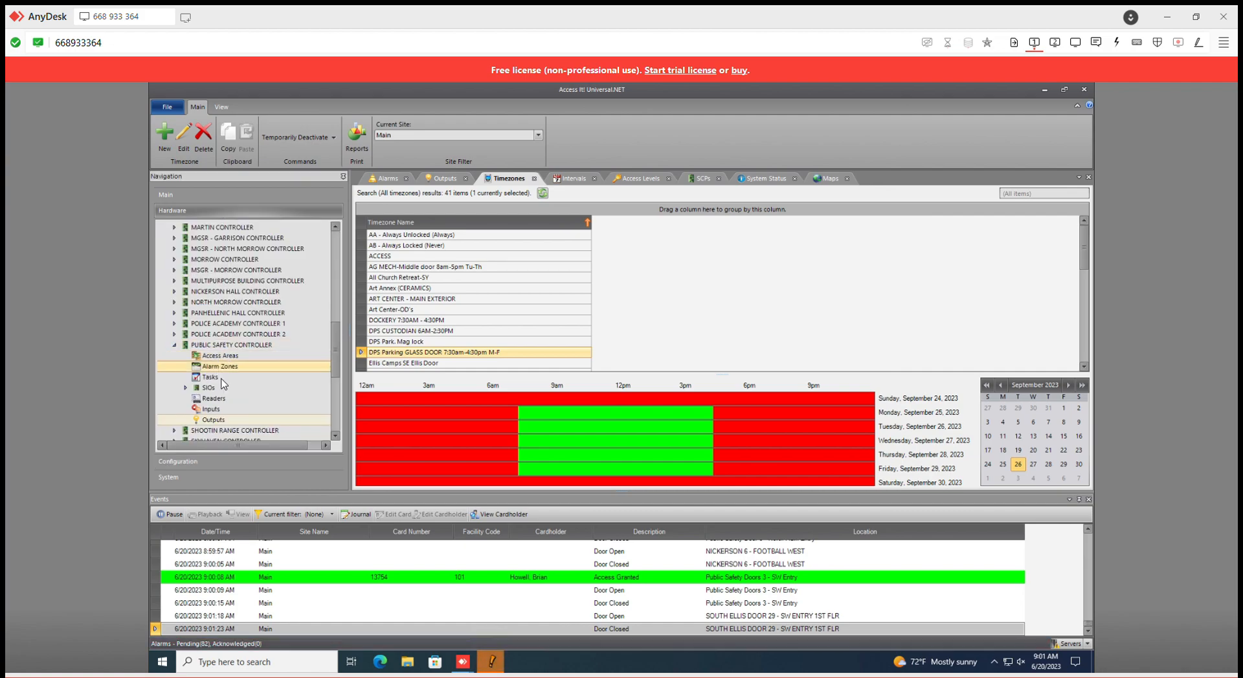
{"action": "left_click", "coordinate": [215, 420]}
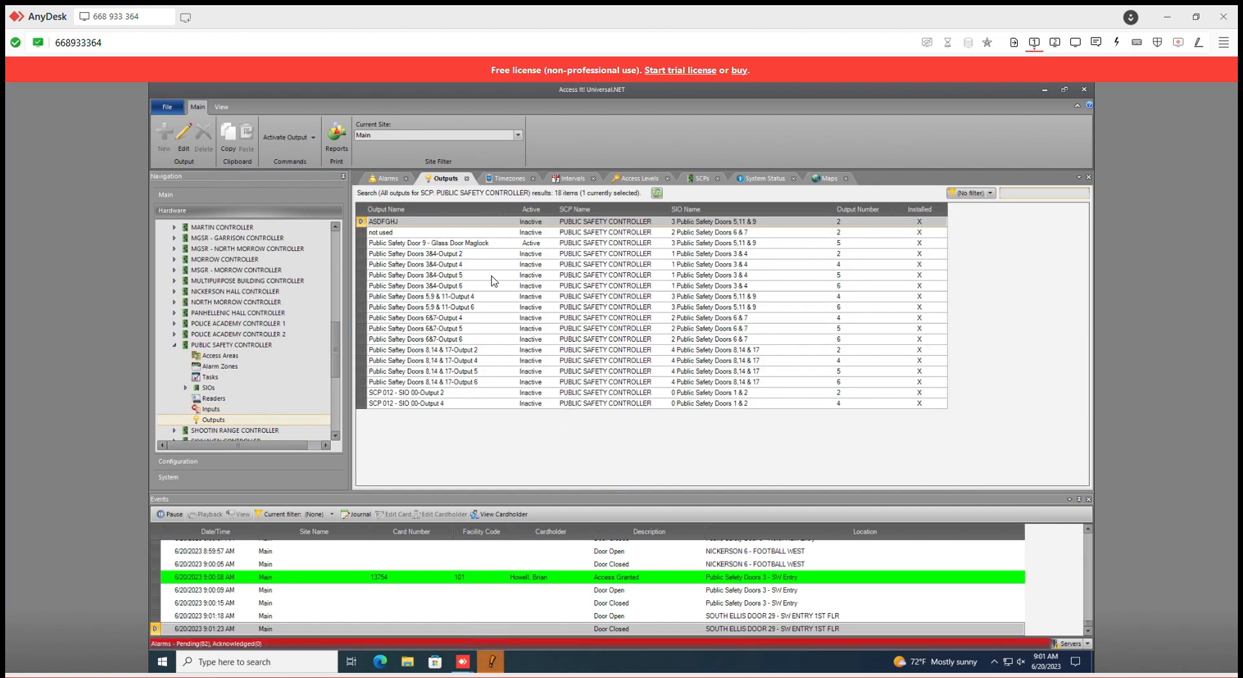
{"action": "double_click", "coordinate": [485, 244]}
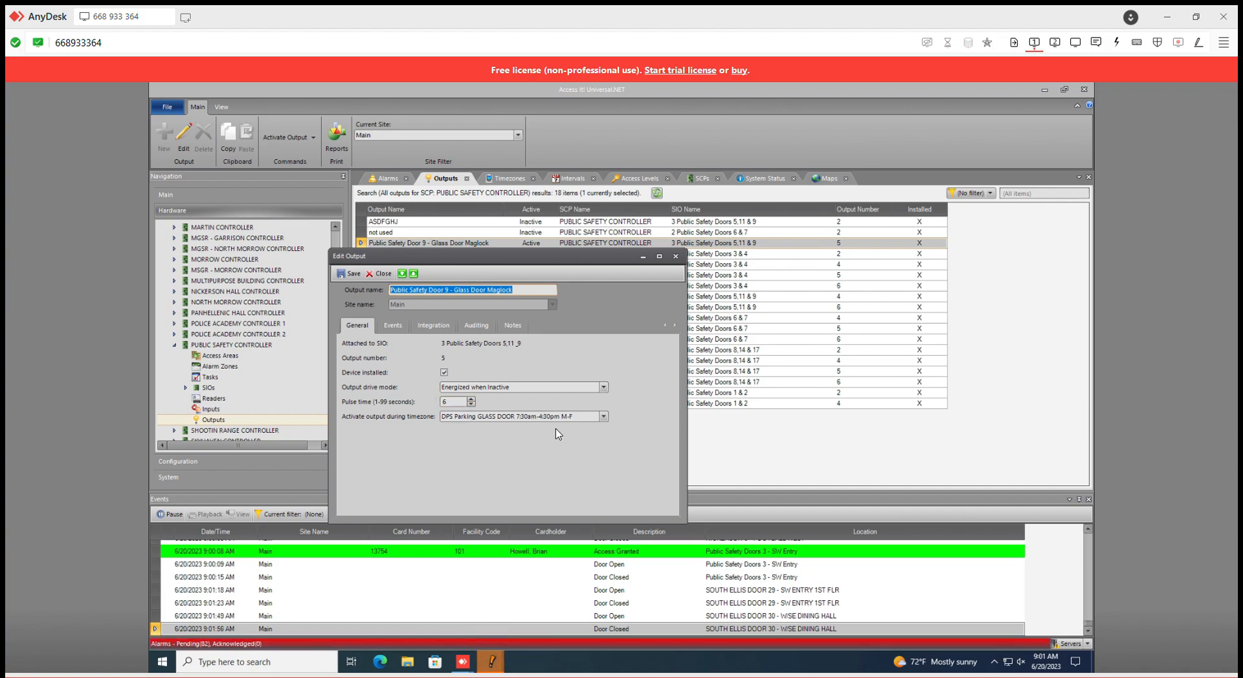
{"action": "left_click", "coordinate": [603, 417]}
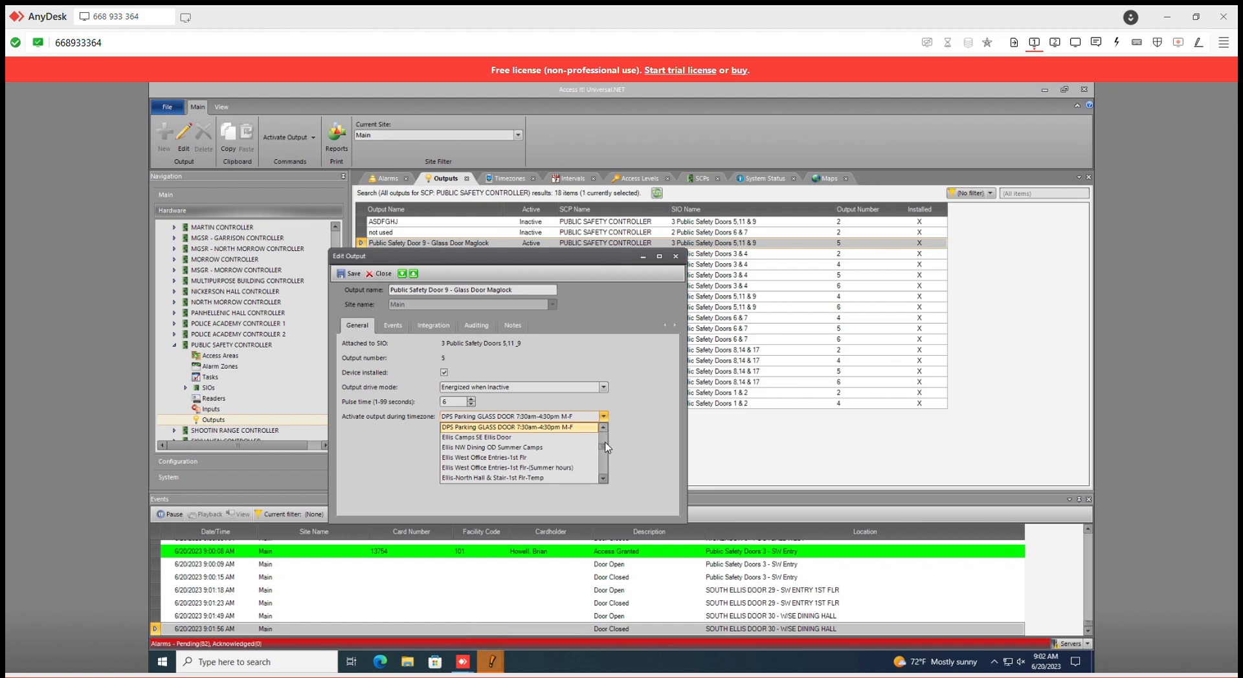
{"action": "left_click_drag", "start_coordinate": [605, 448], "coordinate": [606, 438]}
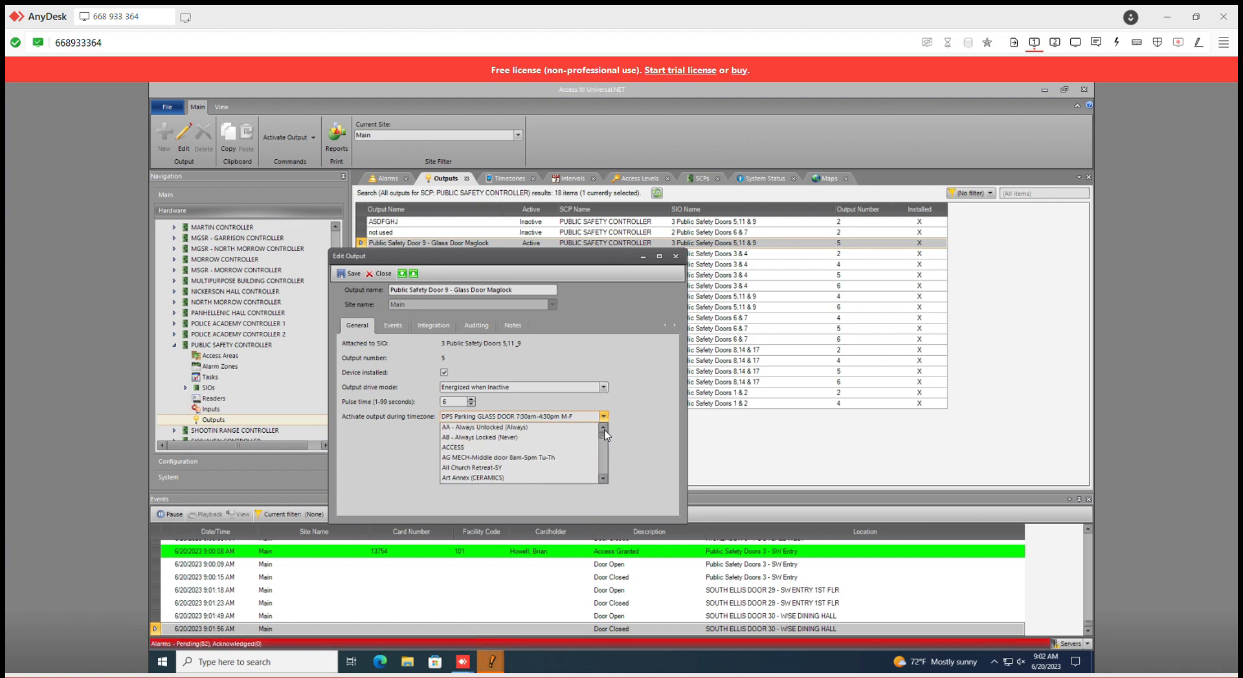
{"action": "left_click", "coordinate": [549, 438]}
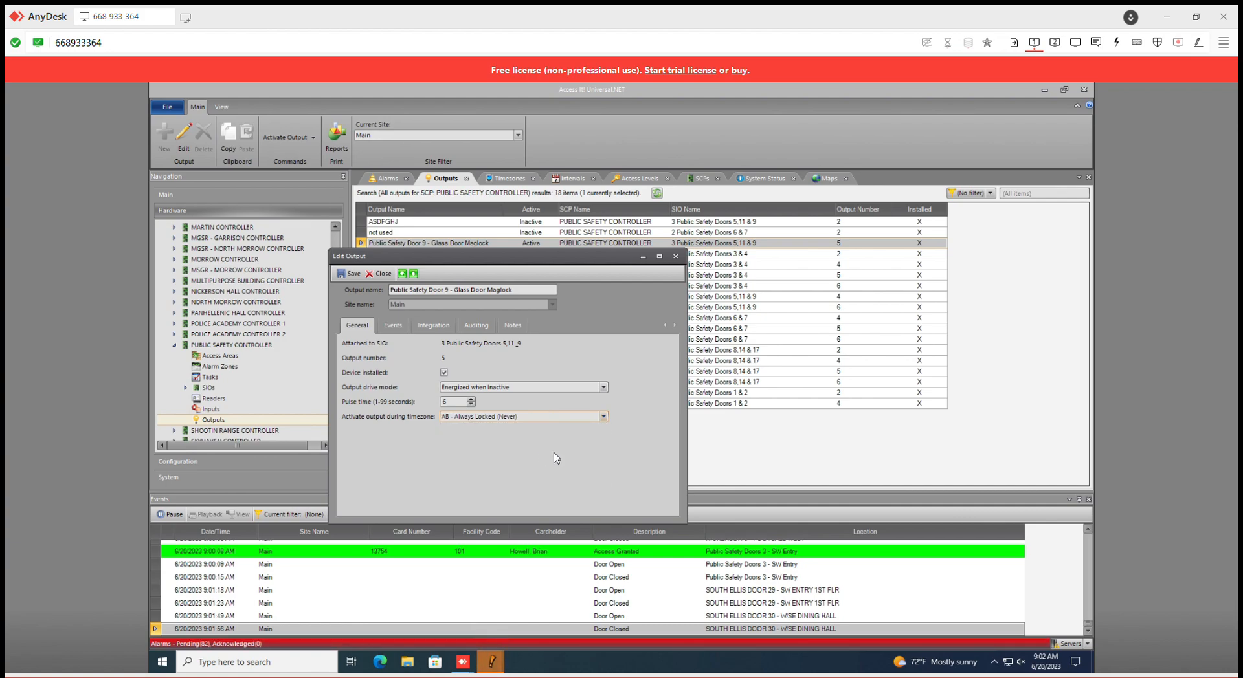
{"action": "left_click", "coordinate": [348, 275]}
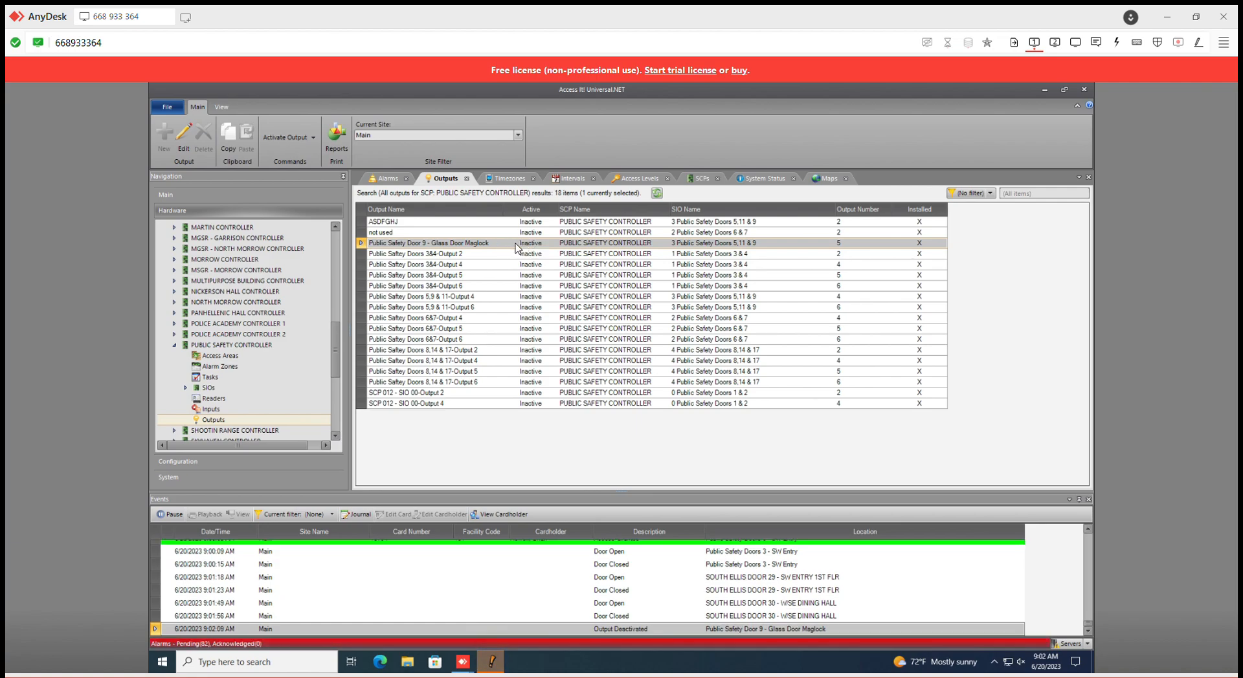
Pulse the Public Safety Door 9 - Glass Door Maglock output from the outputs list
{"action": "right_click", "coordinate": [508, 249]}
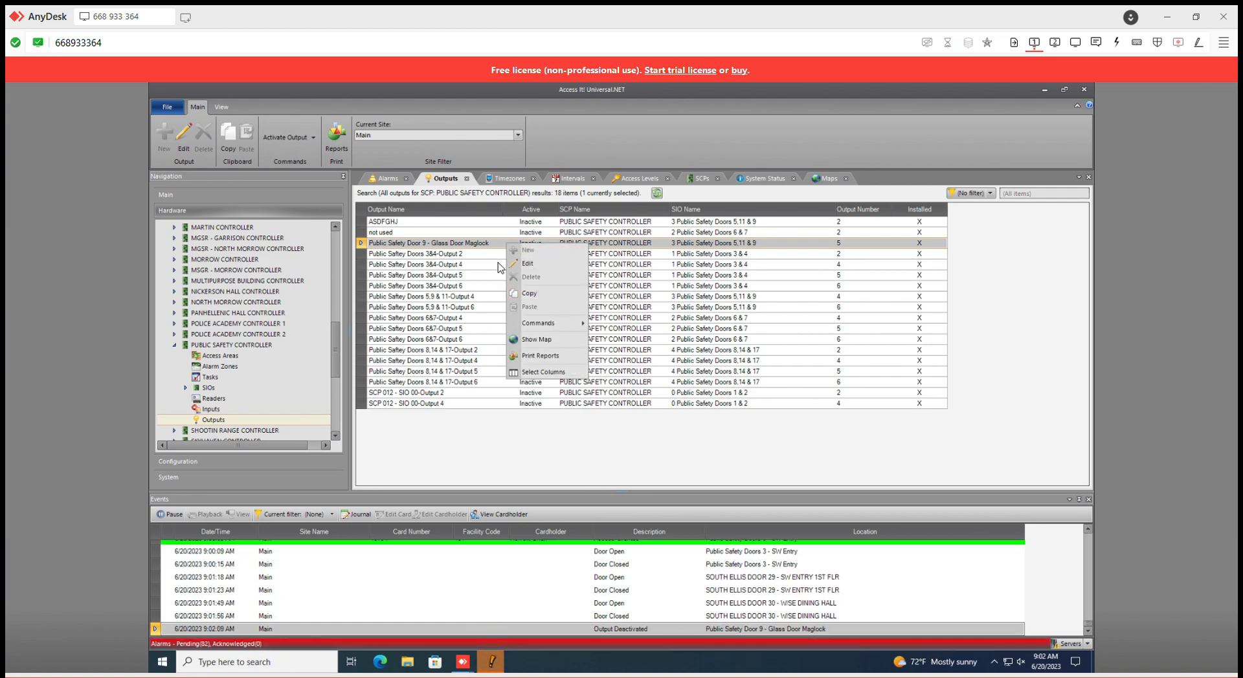
{"action": "mouse_move", "coordinate": [577, 326]}
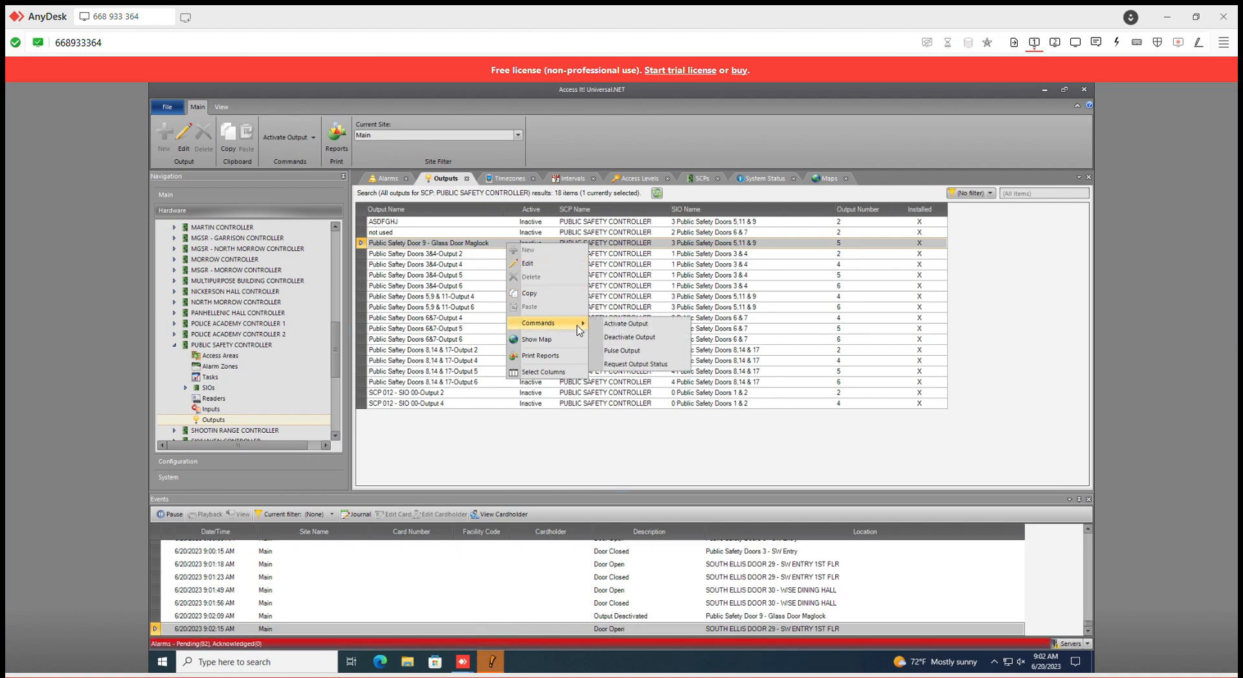
{"action": "left_click", "coordinate": [643, 352]}
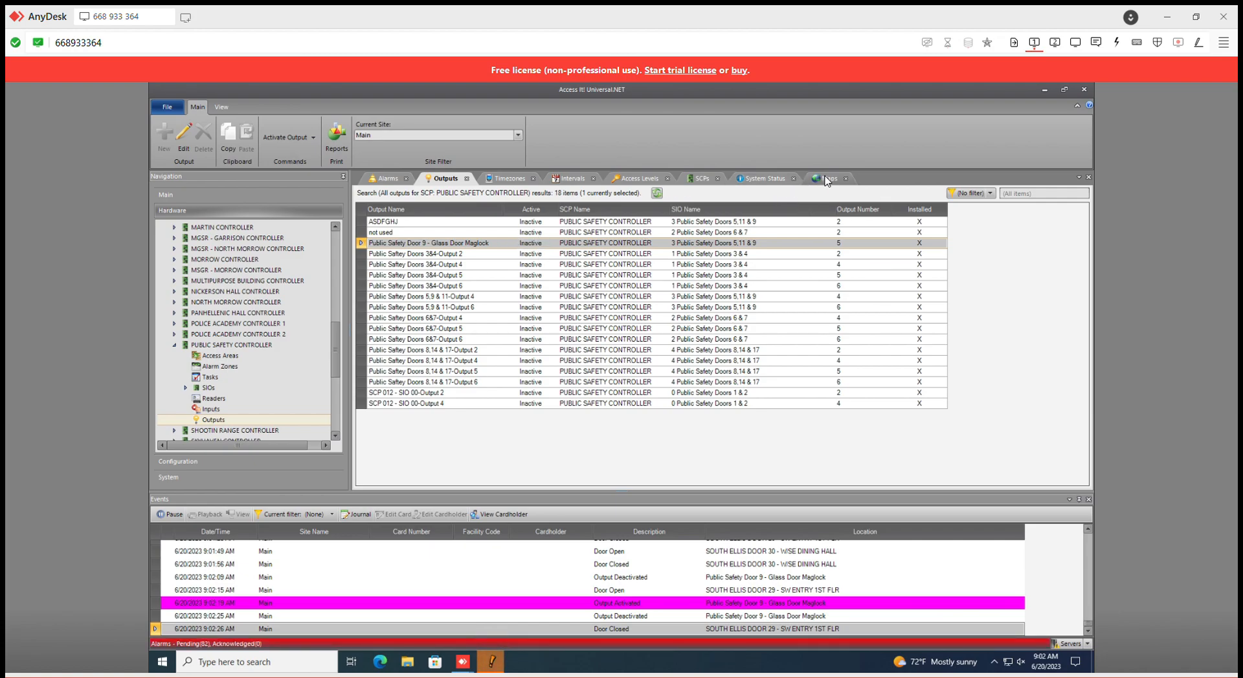
Display the PUBLIC SAFETY building map
{"action": "left_click", "coordinate": [261, 461]}
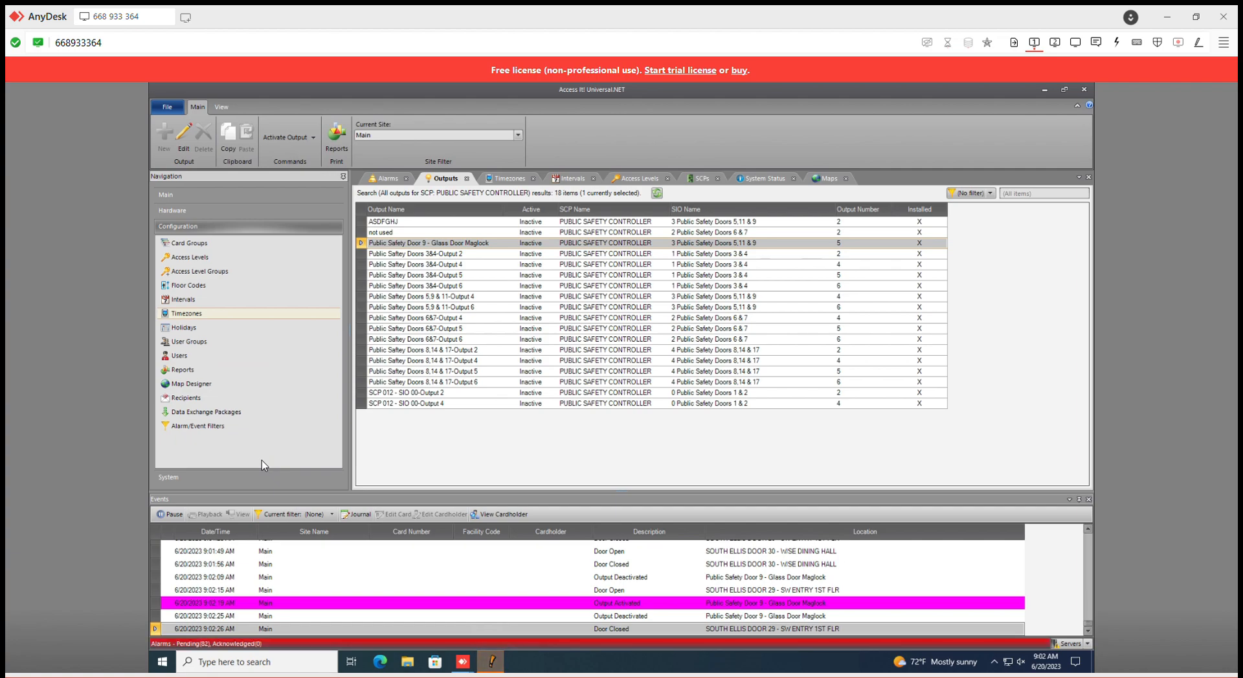
{"action": "left_click", "coordinate": [260, 194]}
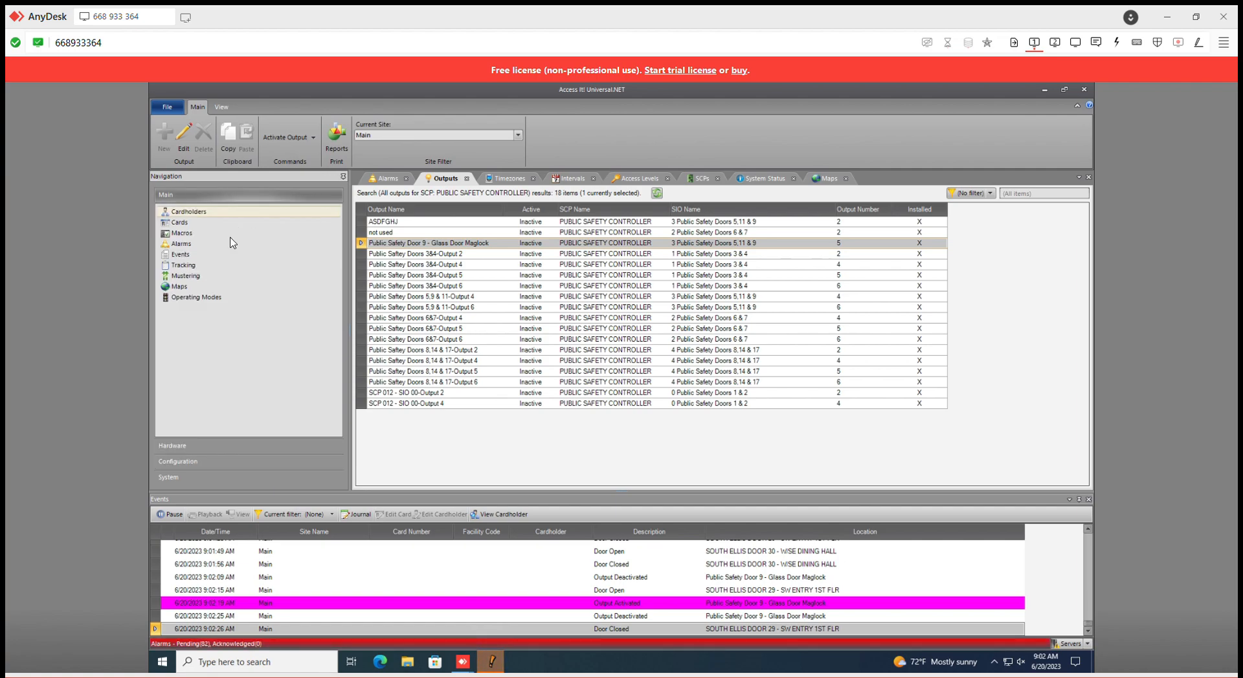
{"action": "left_click", "coordinate": [212, 288]}
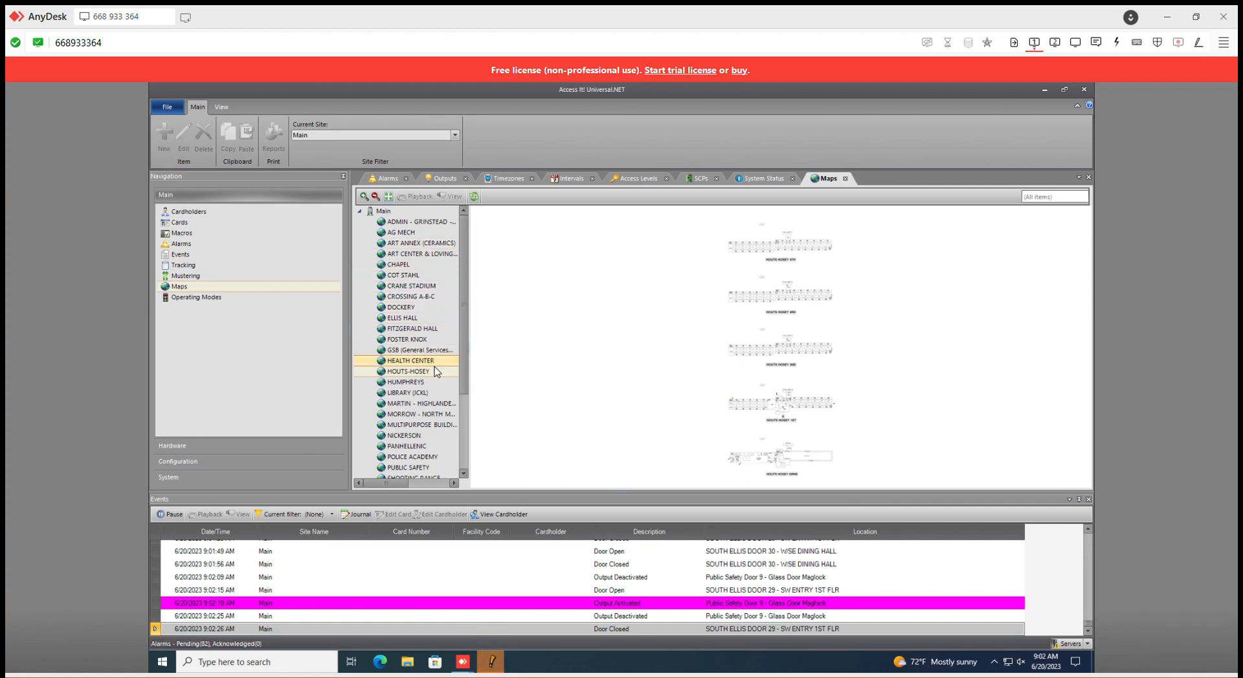
{"action": "scroll", "coordinate": [426, 430], "scroll_direction": "down", "scroll_amount": 1}
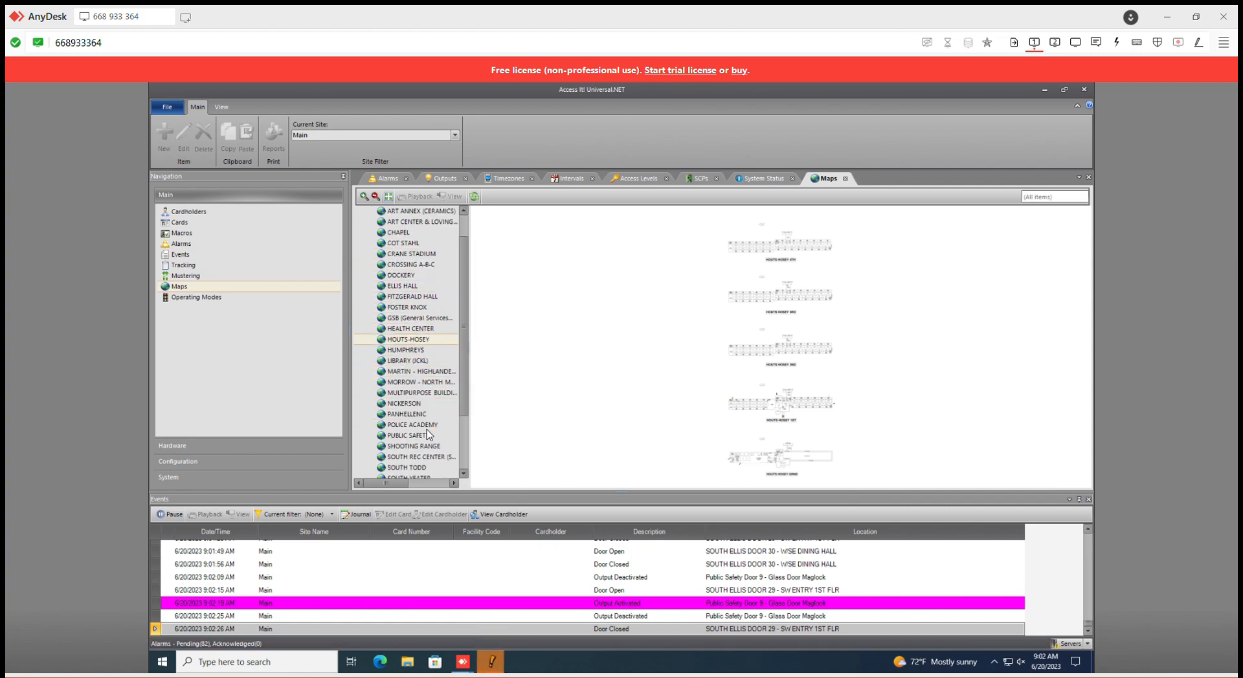
{"action": "left_click", "coordinate": [426, 439]}
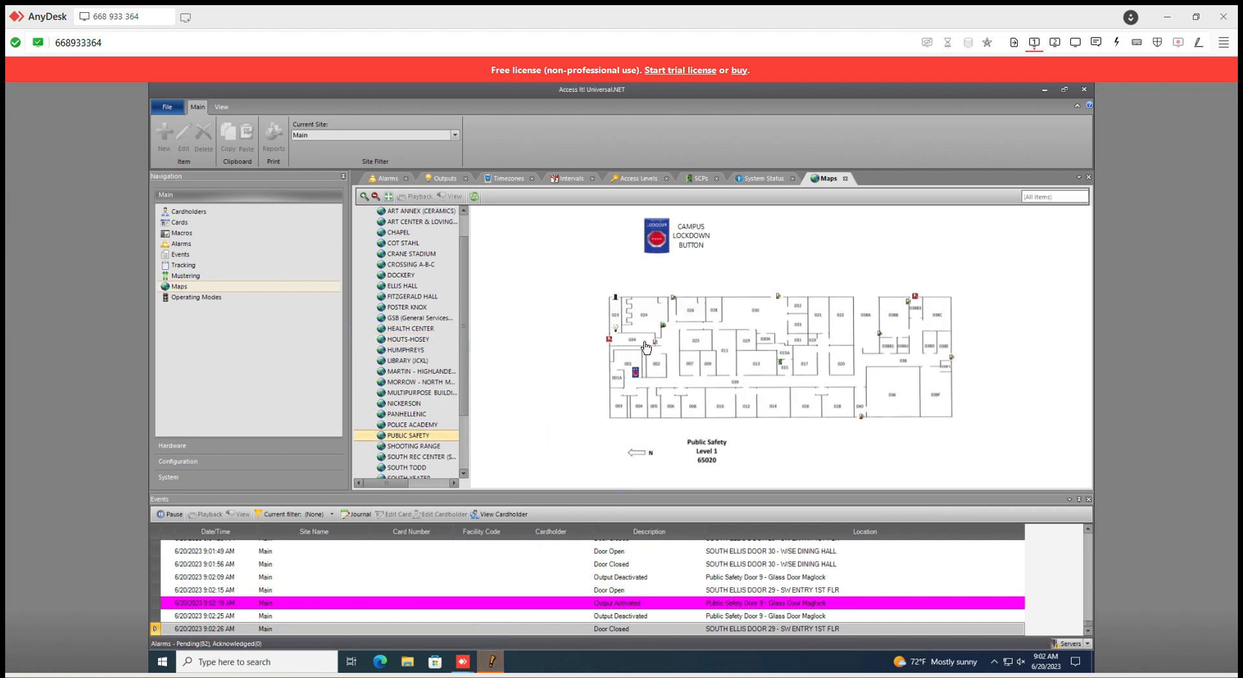
Pulse the Door 9 glass door maglock output from its light bulb symbol between rooms 023 and 034 on the map
{"action": "scroll", "coordinate": [605, 350], "scroll_direction": "up", "scroll_amount": 1}
{"action": "scroll", "coordinate": [605, 351], "scroll_direction": "up", "scroll_amount": 5}
{"action": "mouse_move", "coordinate": [608, 314]}
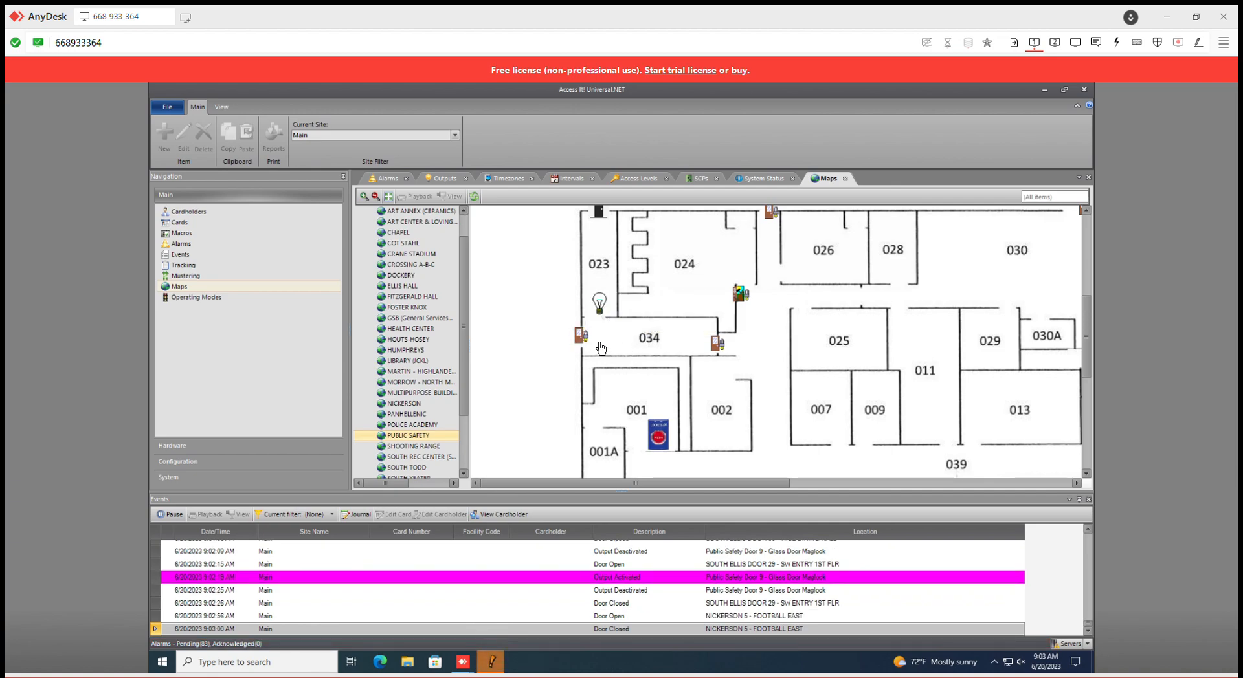
{"action": "mouse_move", "coordinate": [582, 336]}
{"action": "mouse_move", "coordinate": [720, 347]}
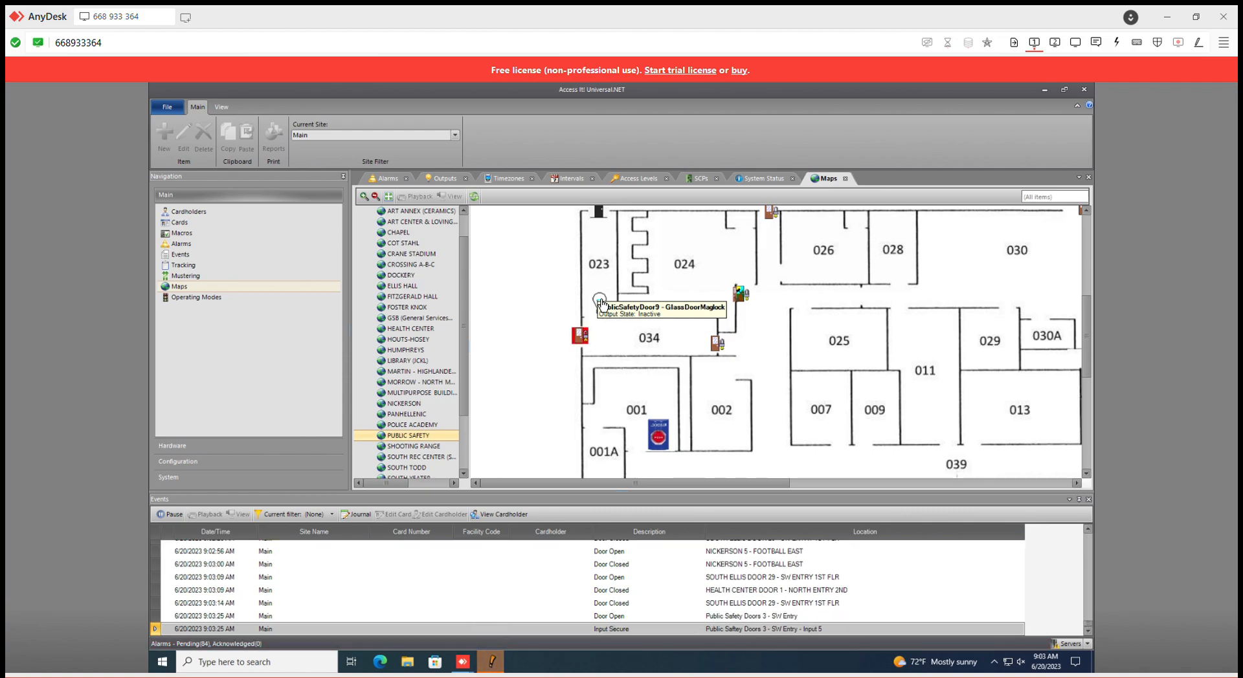
{"action": "double_click", "coordinate": [600, 302]}
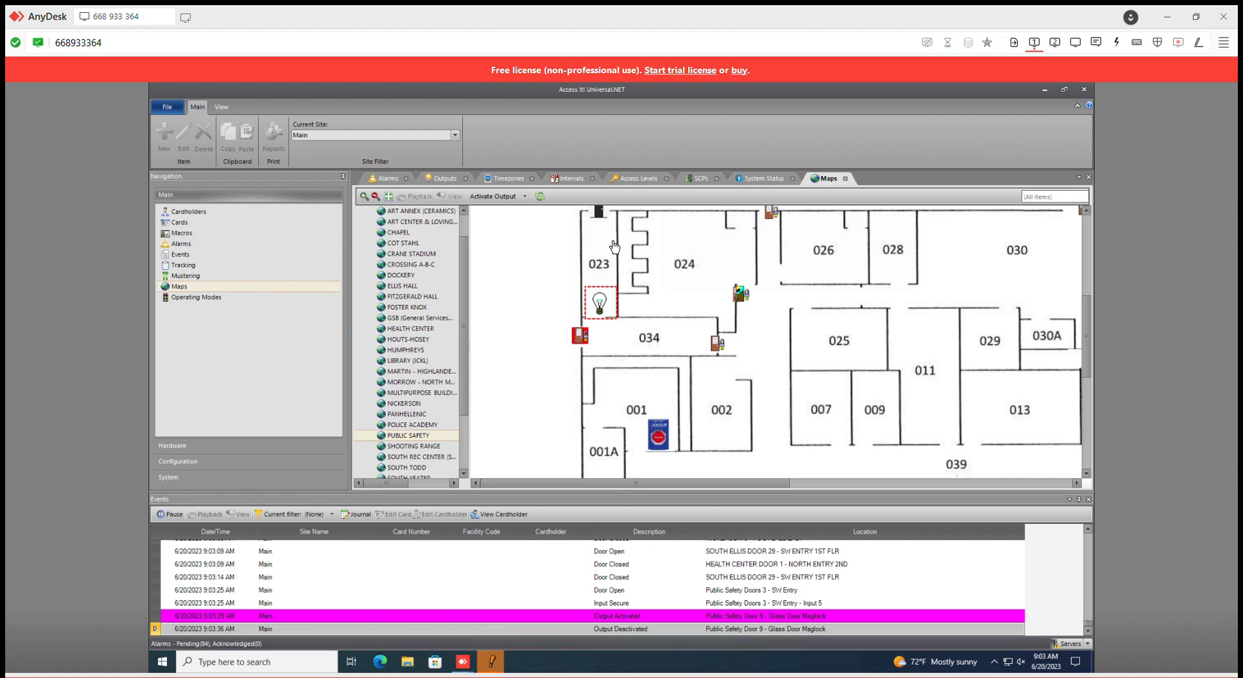
Set the Public Safety Door 9 - Glass Door Maglock output's activation timezone to DPS Parking GLASS DOOR 7:30am-4:30pm M-F and save it
{"action": "left_click", "coordinate": [232, 450]}
{"action": "left_click", "coordinate": [223, 422]}
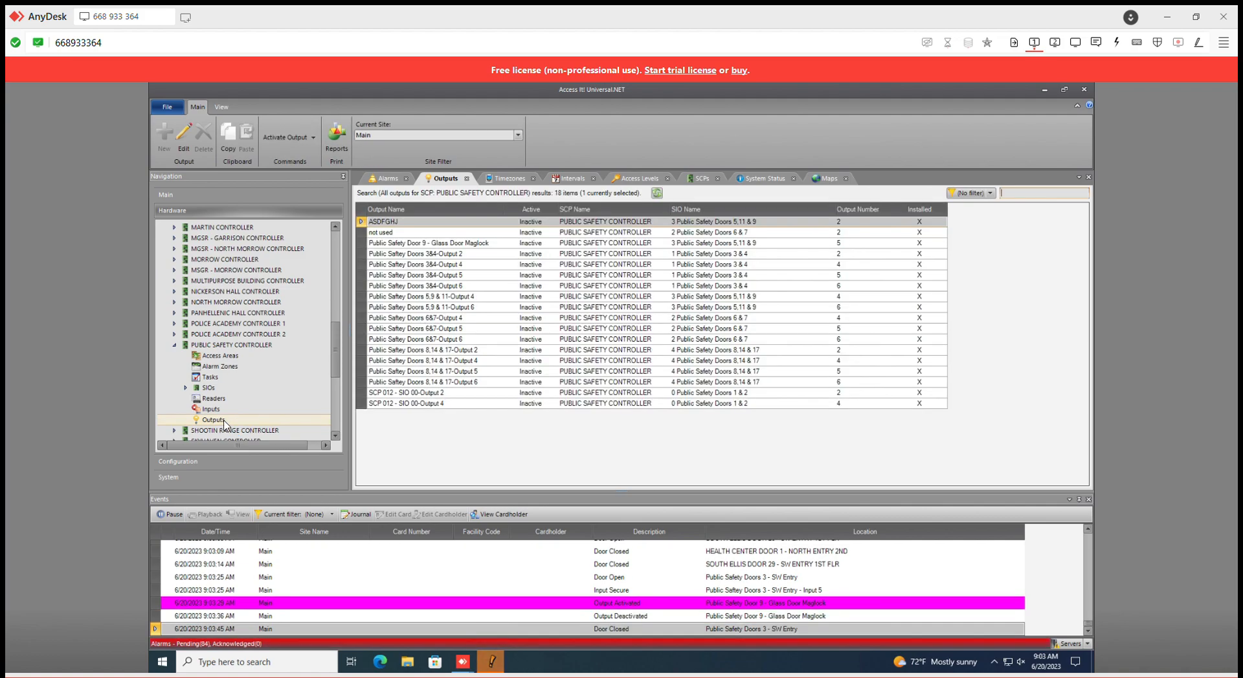
{"action": "left_click", "coordinate": [501, 244]}
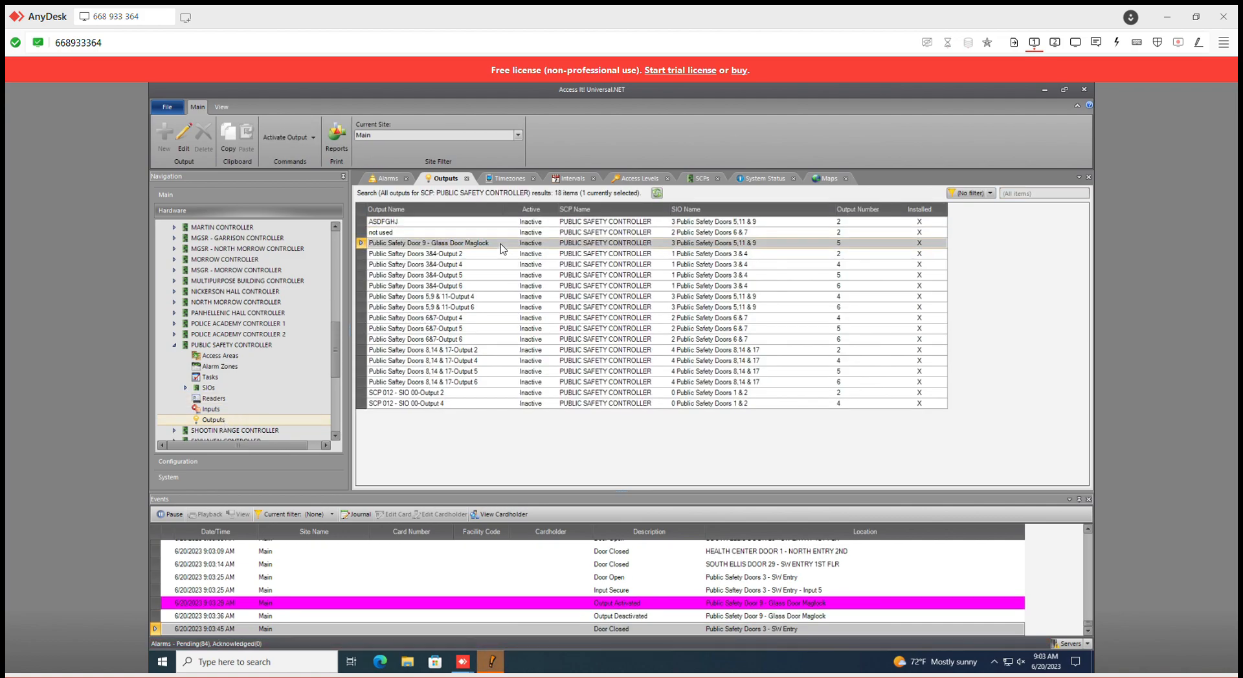
{"action": "double_click", "coordinate": [501, 244]}
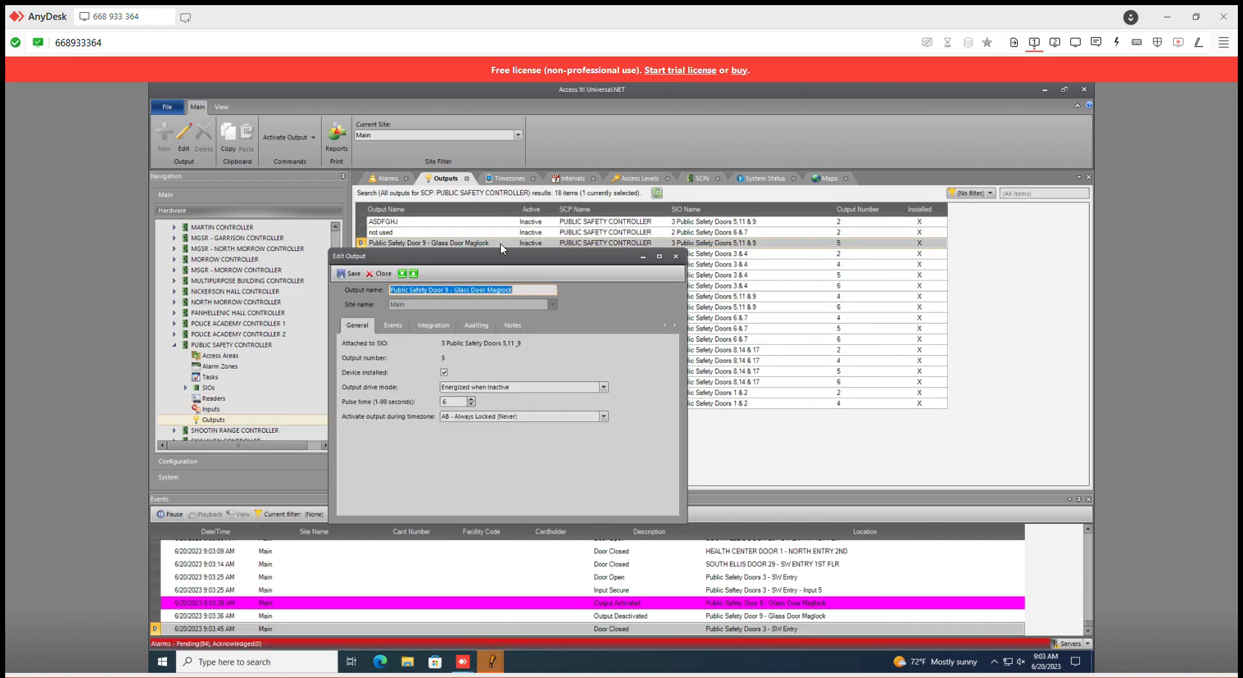
{"action": "left_click", "coordinate": [602, 418]}
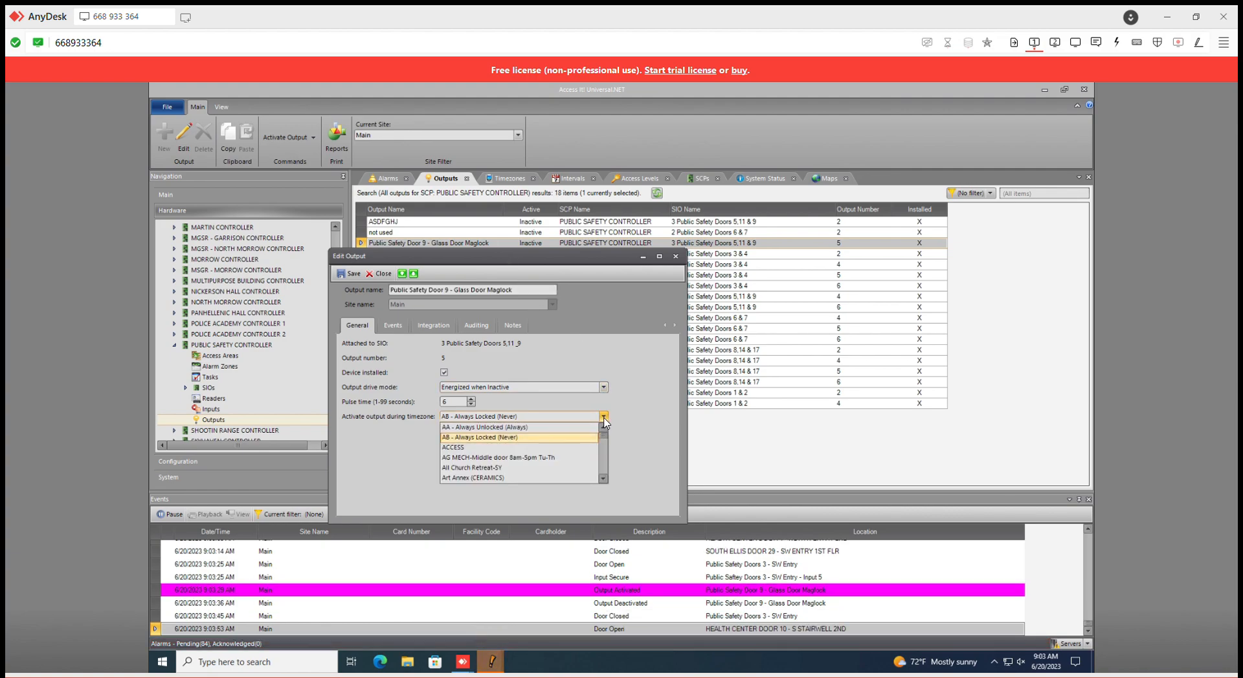
{"action": "left_click", "coordinate": [625, 424]}
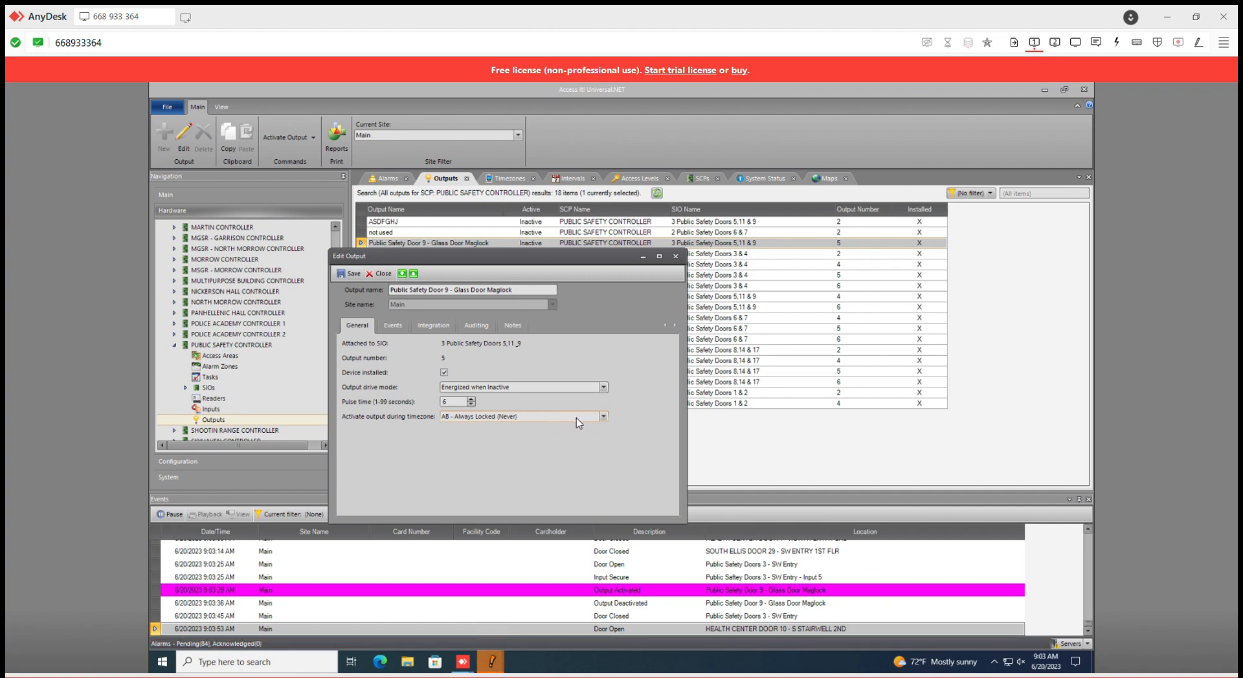
{"action": "scroll", "coordinate": [579, 423], "scroll_direction": "down", "scroll_amount": 5}
{"action": "scroll", "coordinate": [579, 424], "scroll_direction": "down", "scroll_amount": 1}
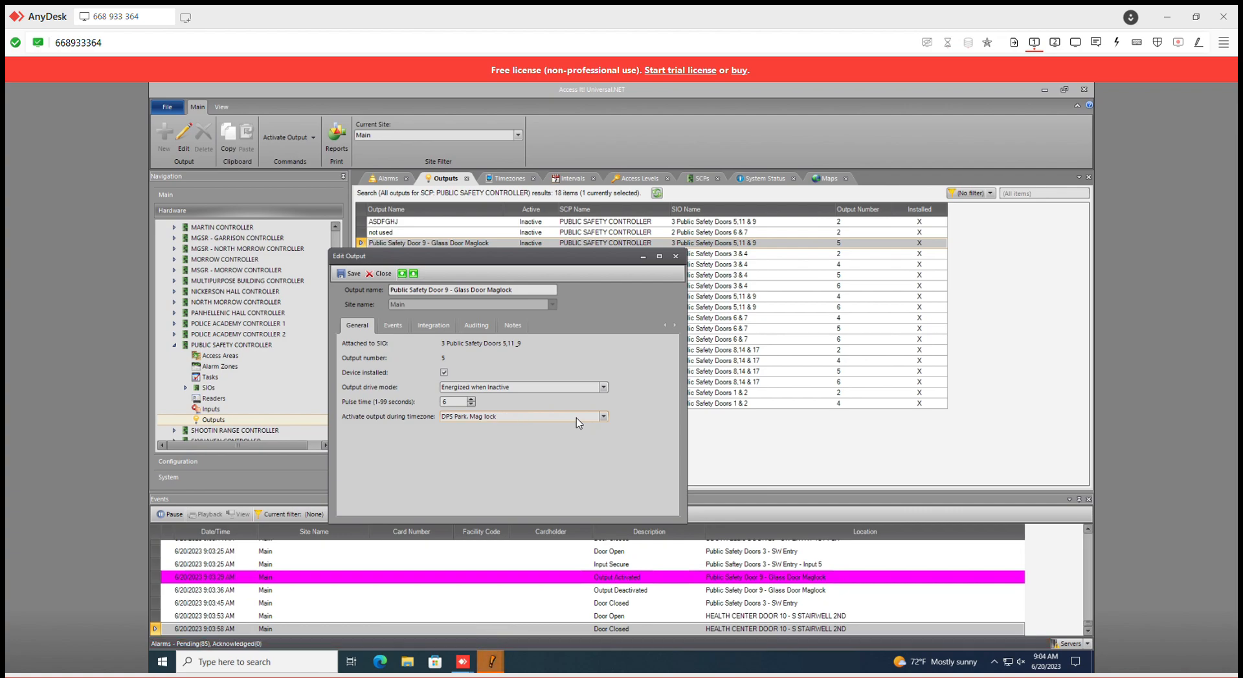
{"action": "scroll", "coordinate": [579, 424], "scroll_direction": "down", "scroll_amount": 1}
{"action": "left_click", "coordinate": [603, 418]}
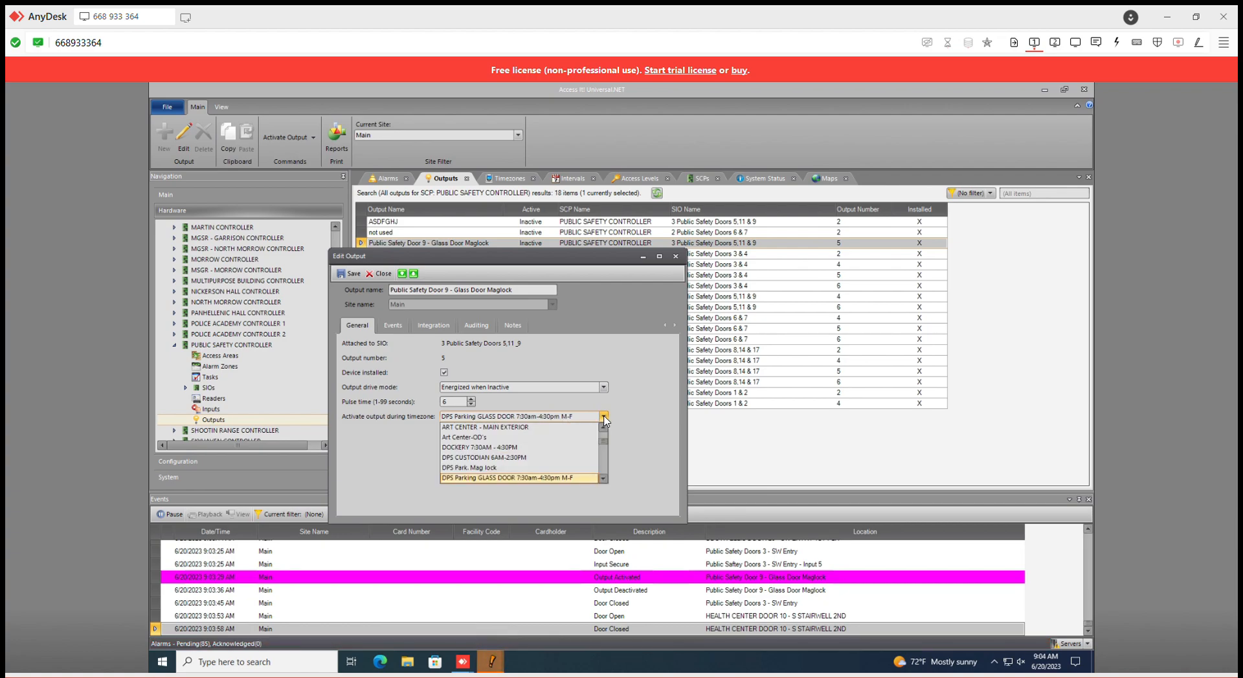
{"action": "left_click", "coordinate": [603, 418]}
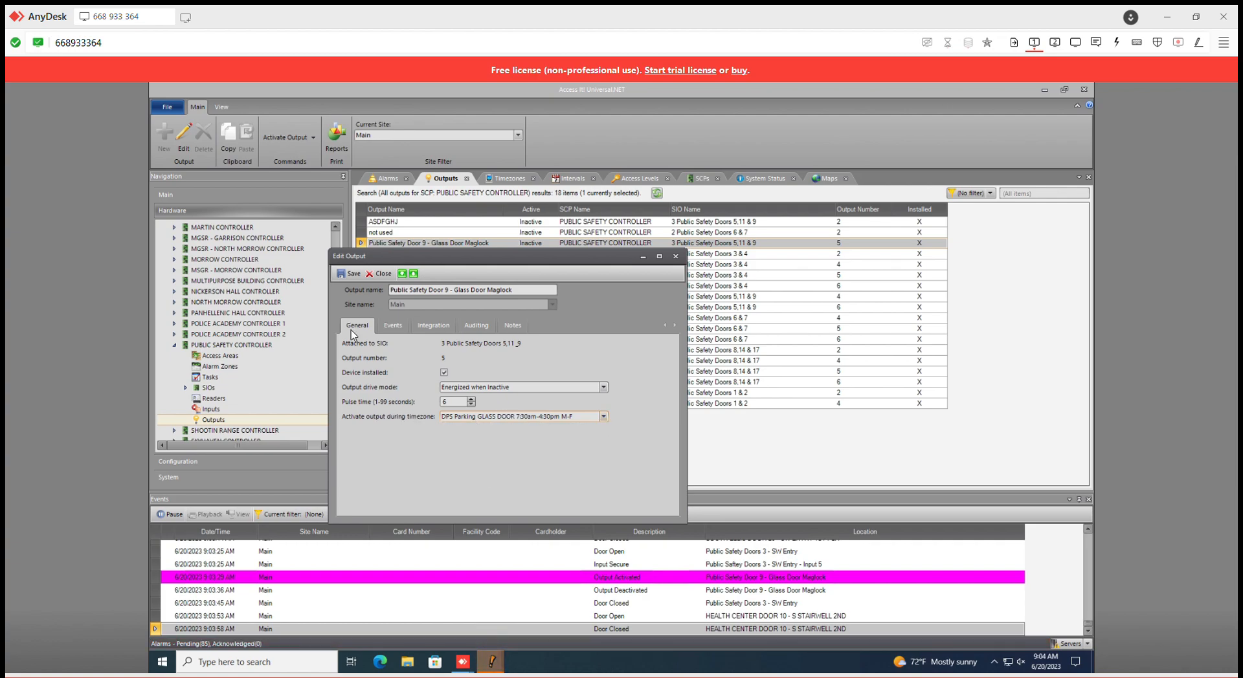
{"action": "left_click", "coordinate": [349, 274]}
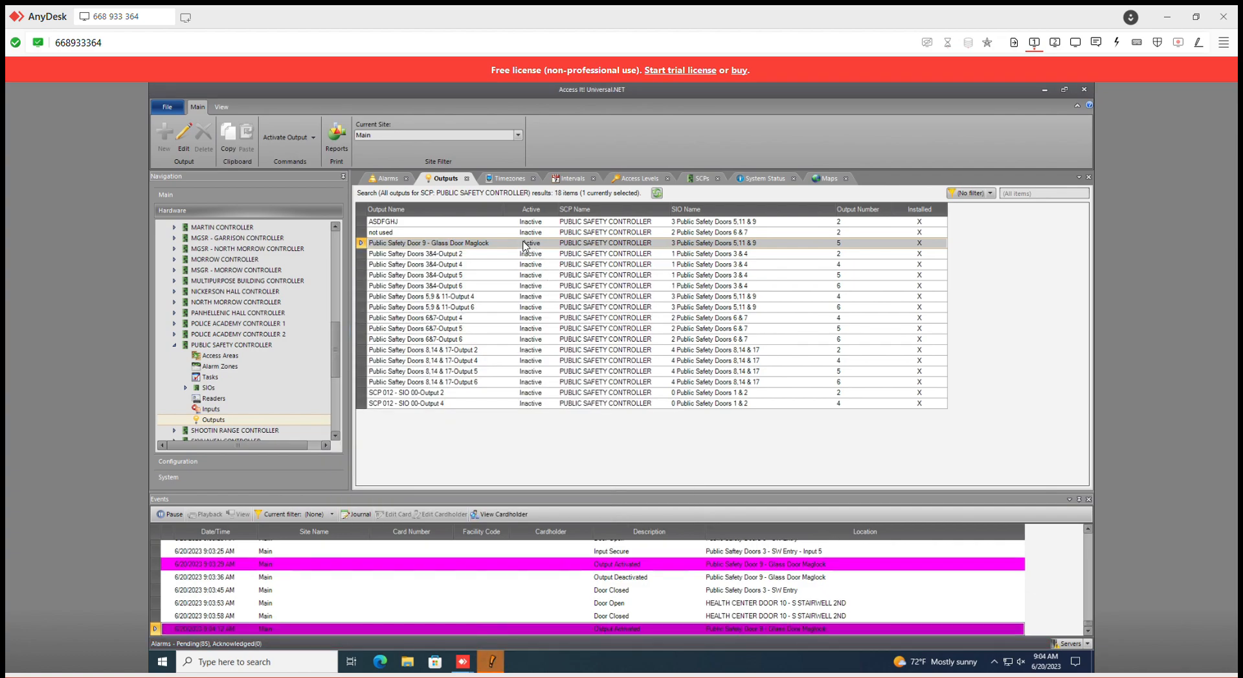